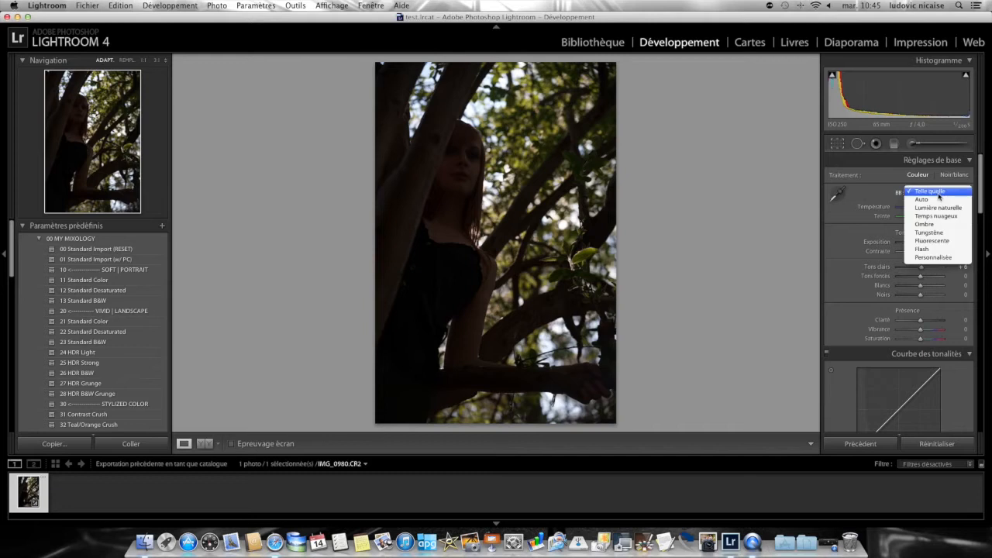
# Compare the Auto, Lumière naturelle and Flash white balance presets on the portrait and settle on Auto.
pyautogui.click(937, 200)
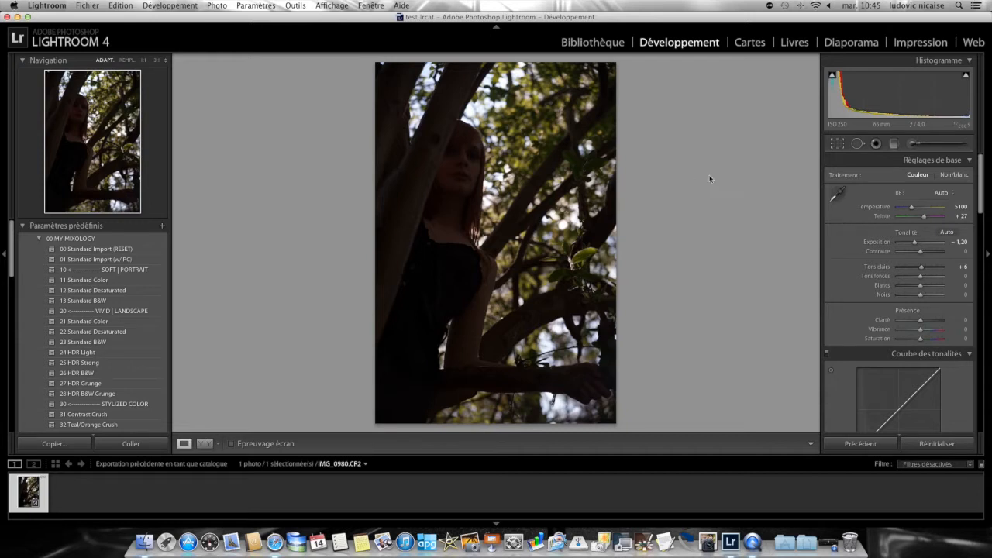
pyautogui.click(940, 193)
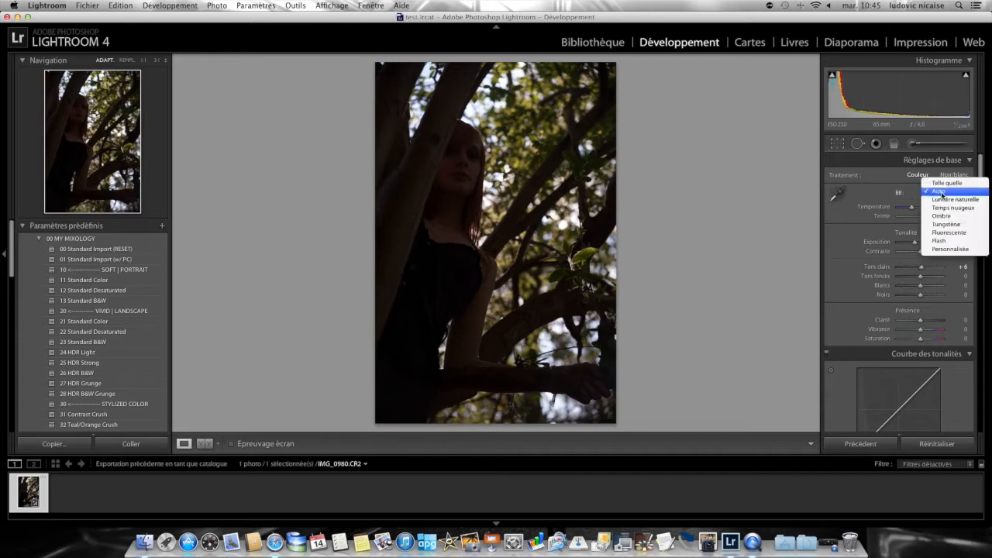
pyautogui.click(954, 200)
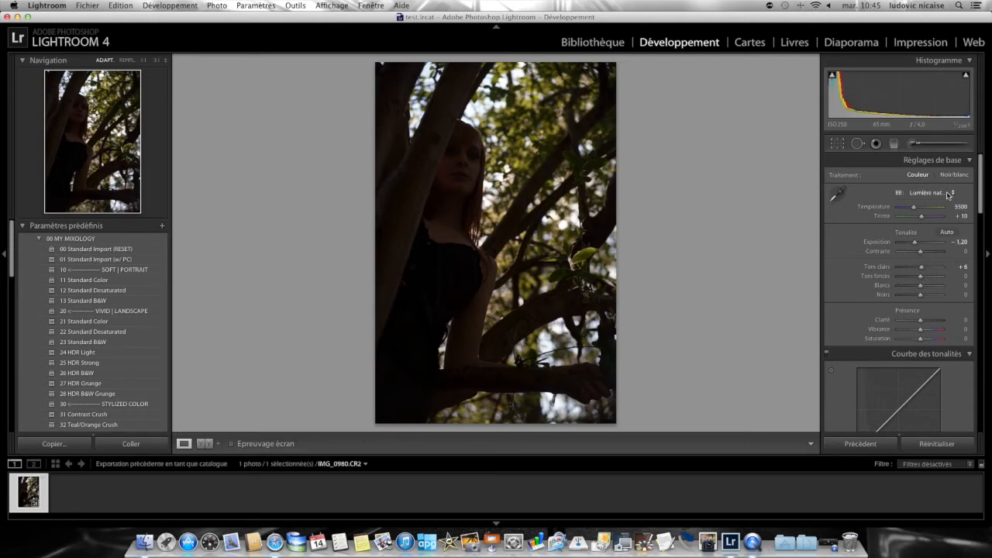
pyautogui.click(949, 196)
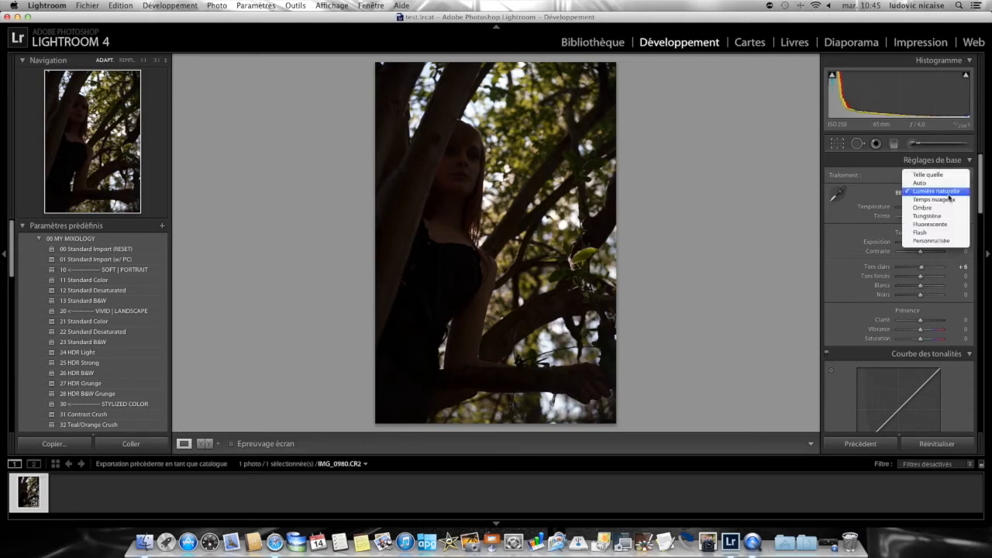
pyautogui.click(953, 233)
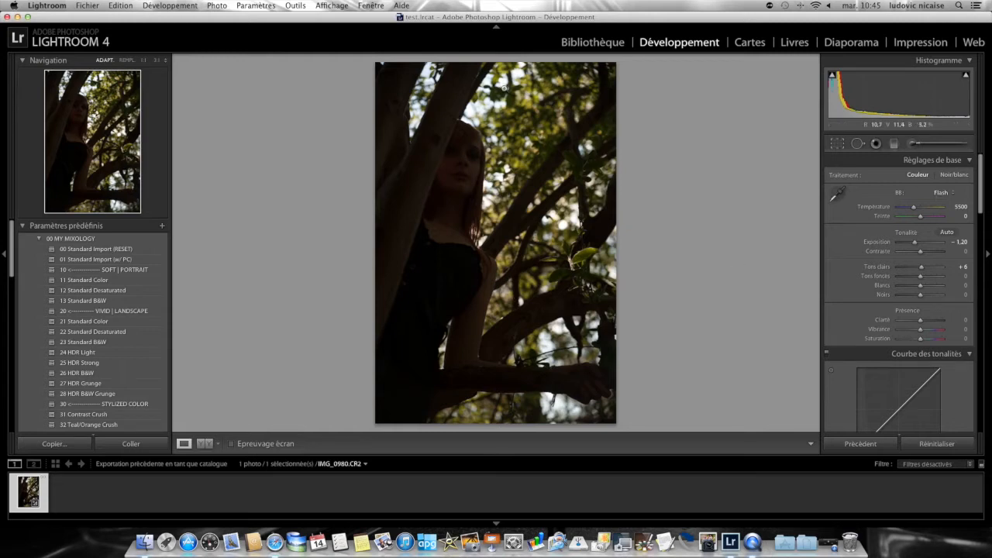
pyautogui.click(935, 193)
pyautogui.click(935, 142)
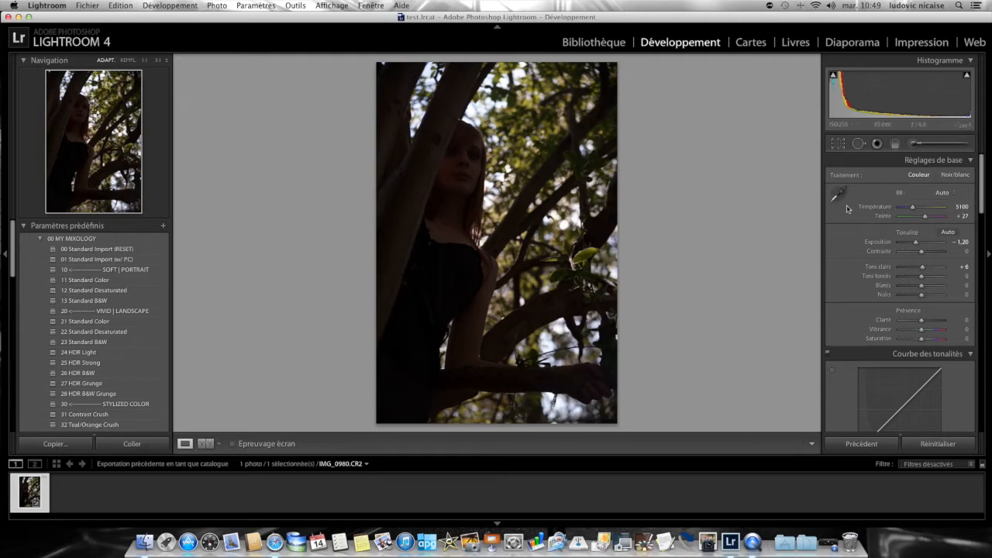
# Turn on the histogram's clipping warnings for the photo.
pyautogui.click(833, 75)
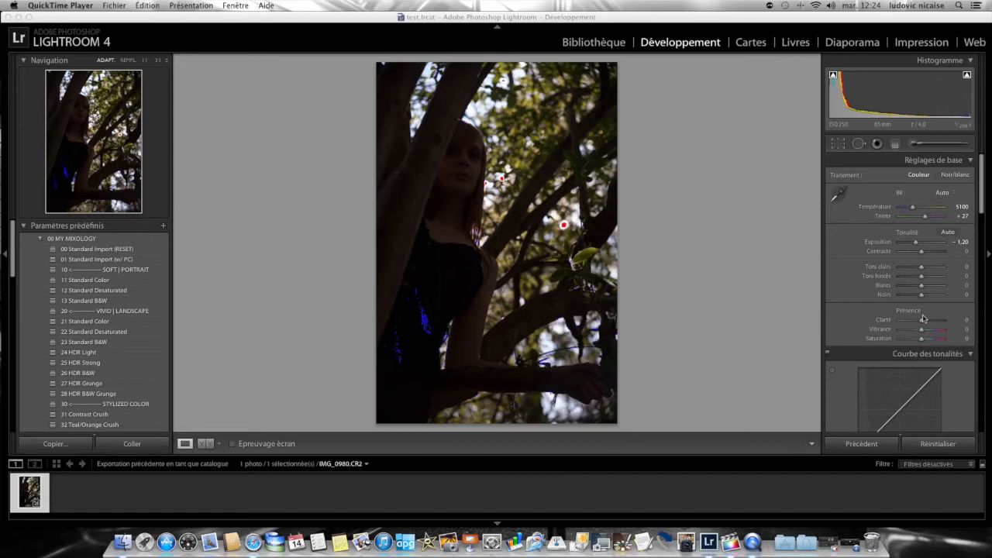
pyautogui.click(773, 147)
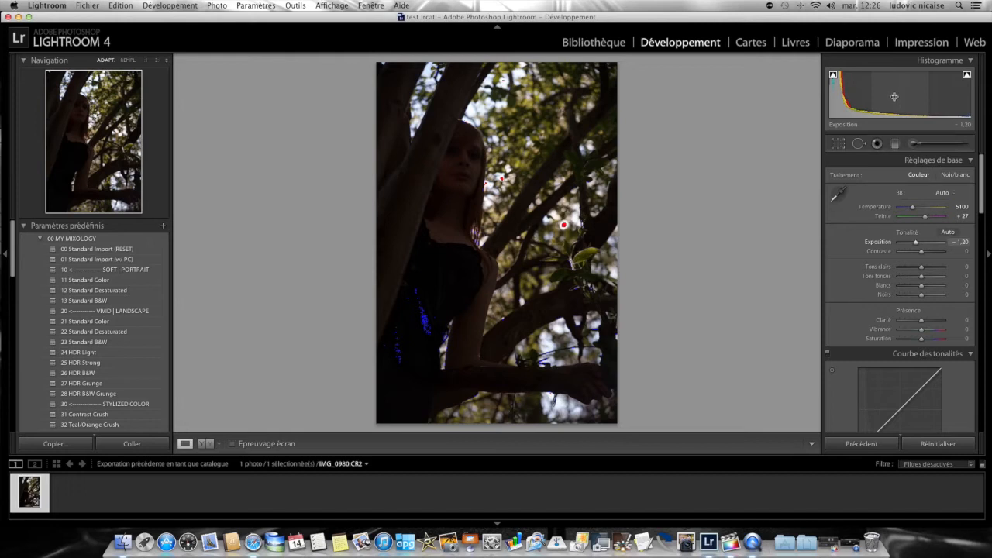
# Raise Exposition to +0,64 using the histogram and inspect the clipped shadows on the dress at 1:1.
pyautogui.moveTo(893, 97); pyautogui.dragTo(930, 96)
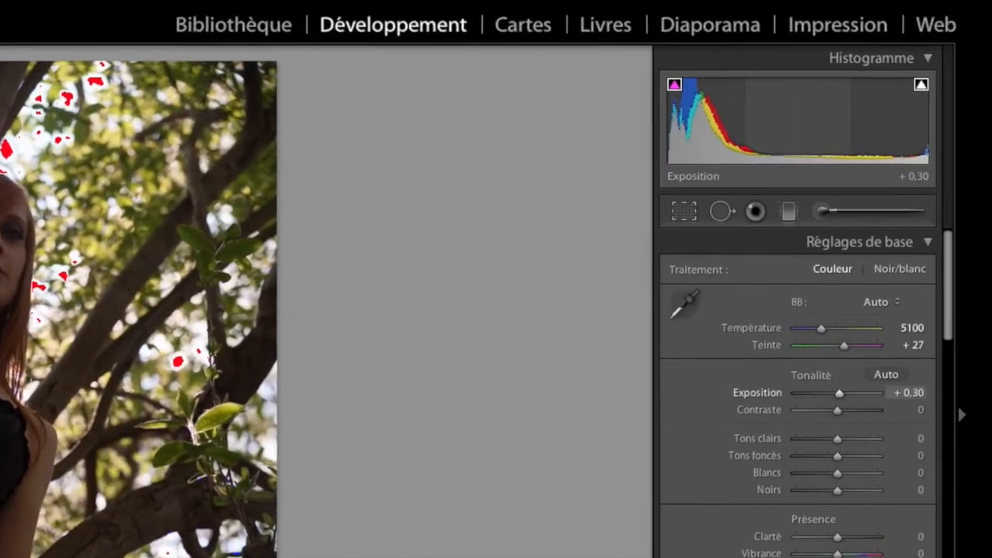
pyautogui.moveTo(799, 117); pyautogui.dragTo(809, 116)
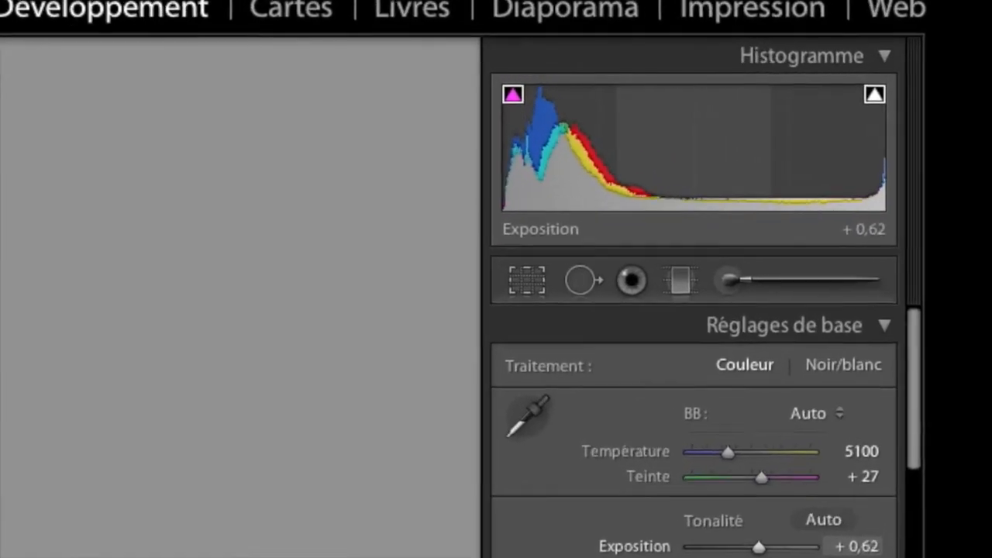
pyautogui.moveTo(671, 152); pyautogui.dragTo(675, 152)
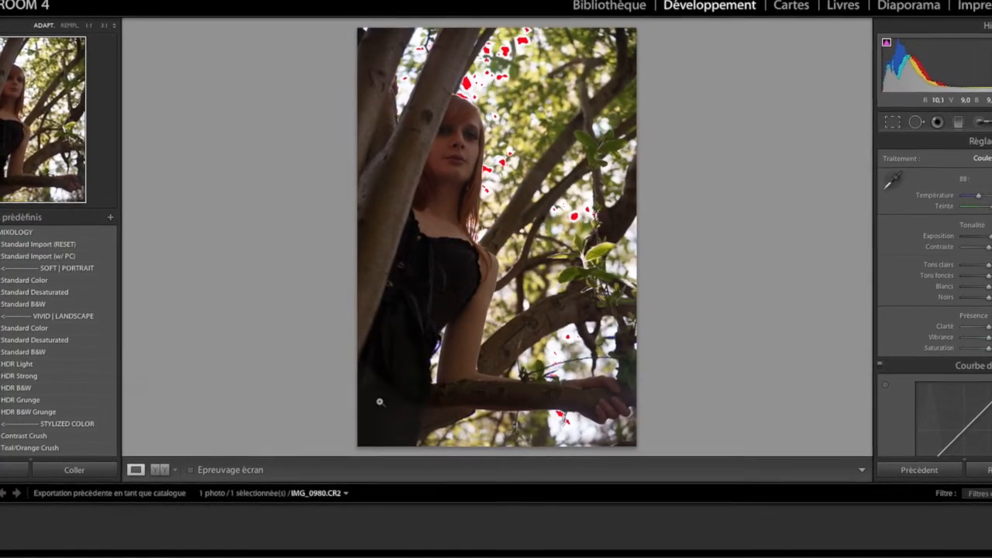
pyautogui.click(442, 350)
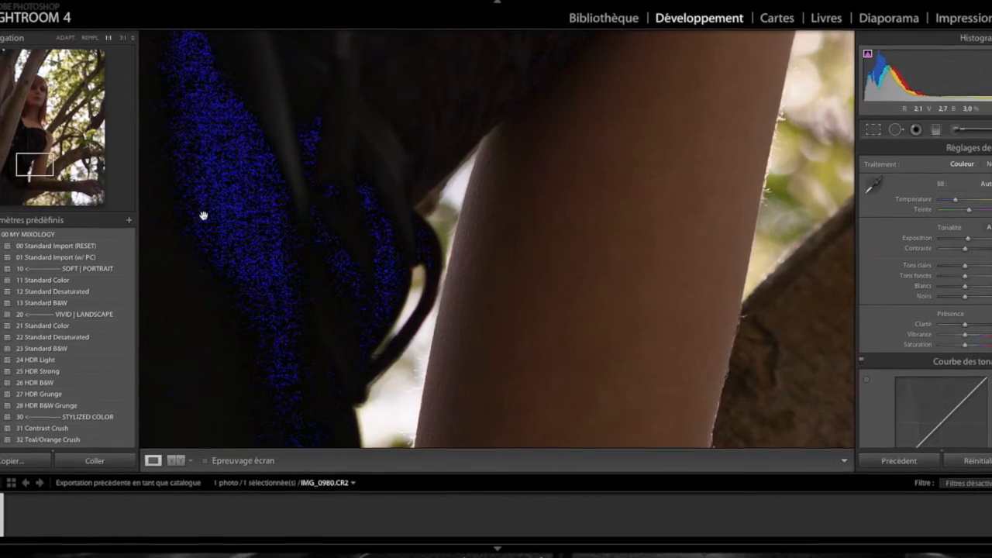
pyautogui.click(493, 320)
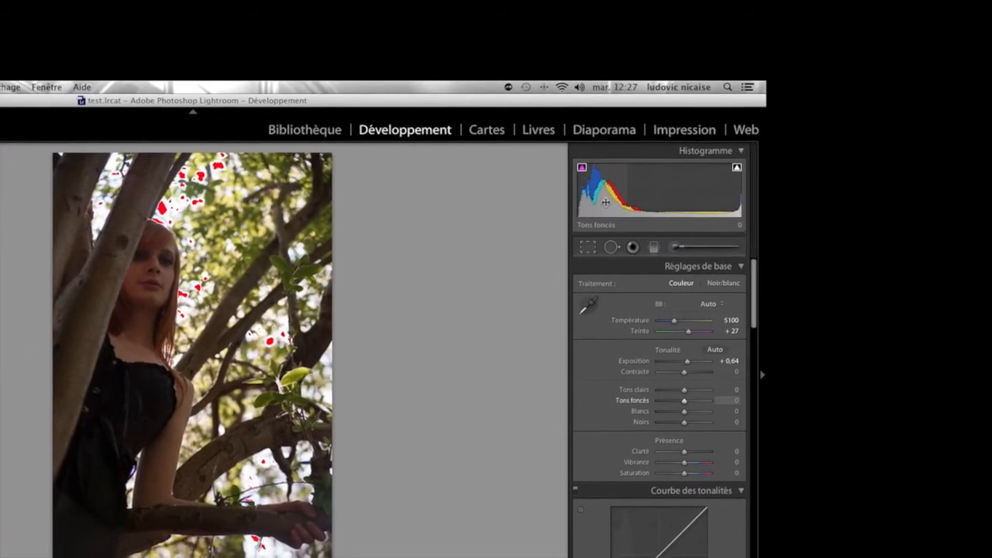
# Brighten the shadows by raising Tons foncés to +43.
pyautogui.press('Up')
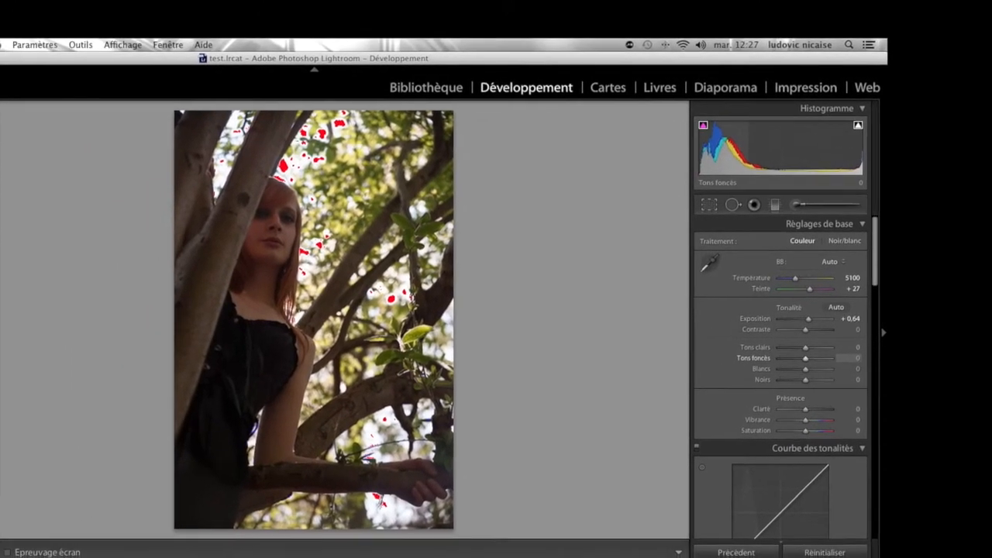
pyautogui.press('Up')
pyautogui.press('Up')
pyautogui.press('Up')
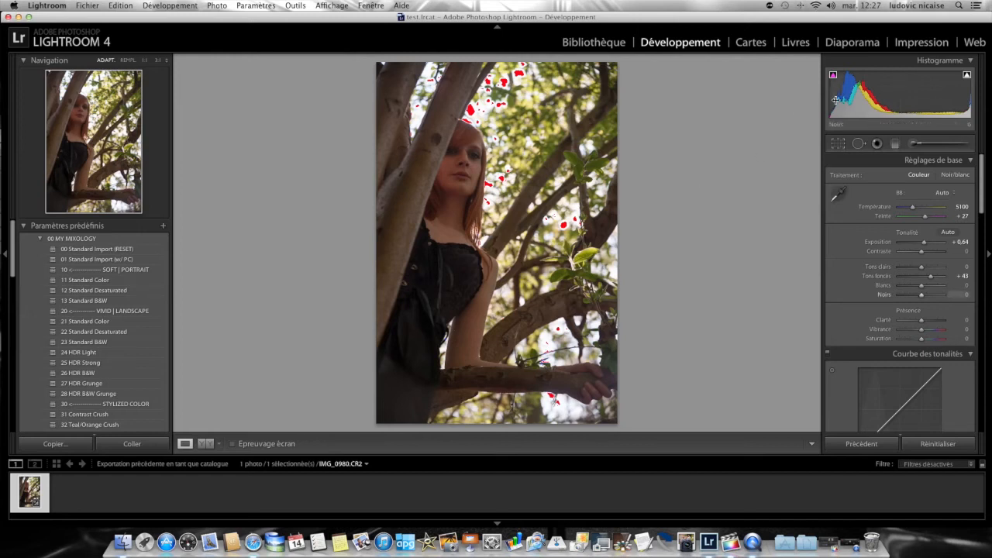
# Raise Noirs to +21 and lower Tons clairs using the histogram.
pyautogui.moveTo(843, 93); pyautogui.dragTo(853, 93)
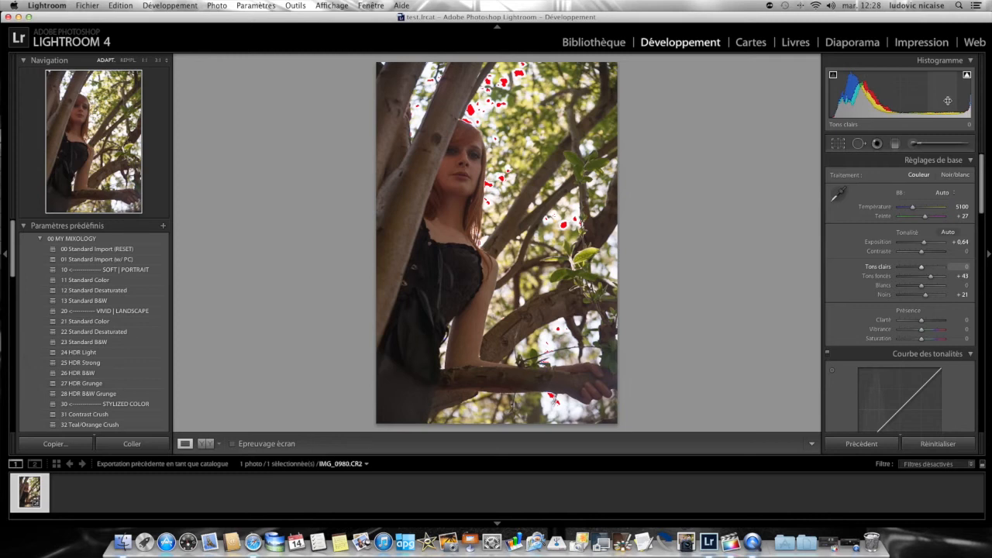
pyautogui.moveTo(943, 96); pyautogui.dragTo(928, 96)
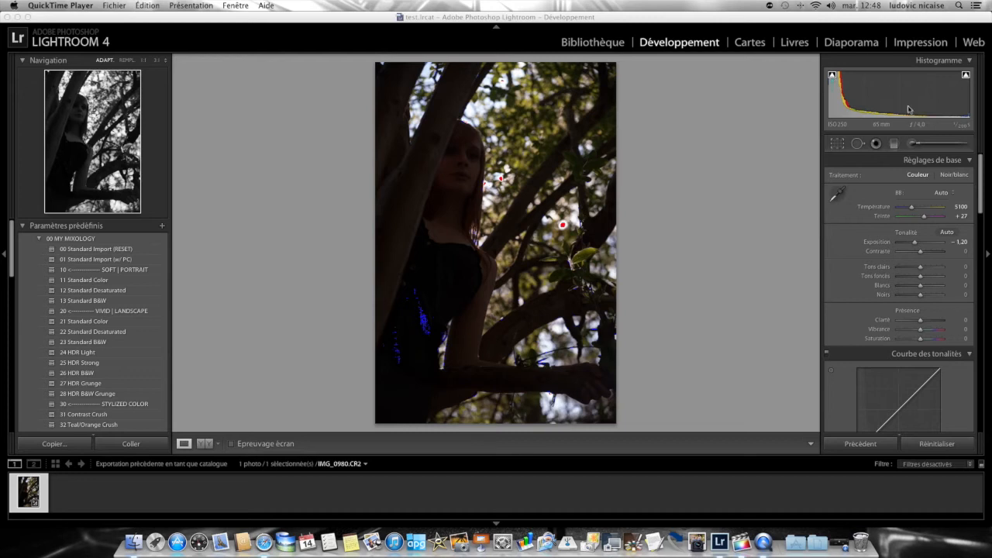
# Raise Exposition to +1,10 and inspect the clipped shadows on the black dress at 1:1.
pyautogui.click(916, 245)
pyautogui.moveTo(916, 245); pyautogui.dragTo(925, 245)
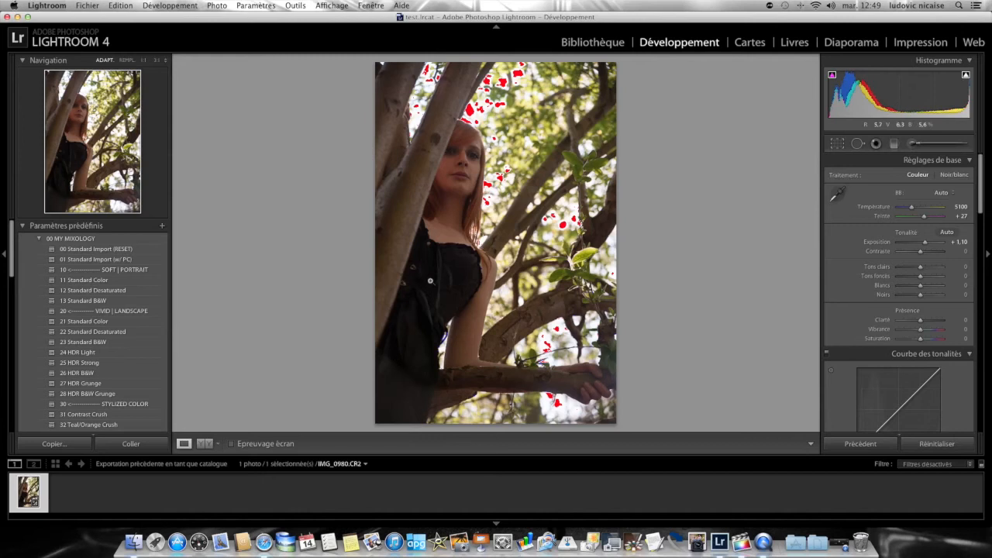
pyautogui.click(438, 337)
pyautogui.click(445, 336)
pyautogui.click(443, 314)
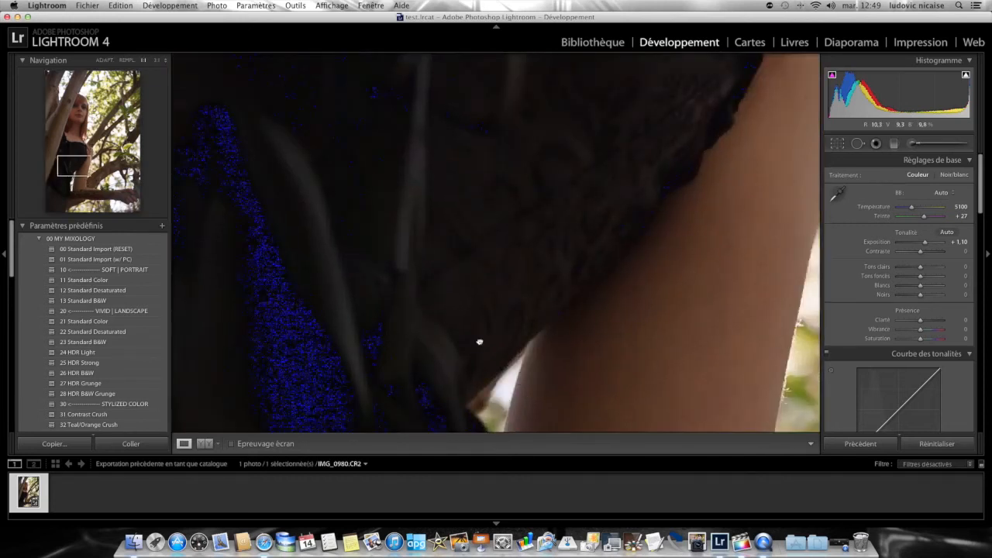
pyautogui.moveTo(479, 341); pyautogui.dragTo(489, 221)
pyautogui.click(609, 177)
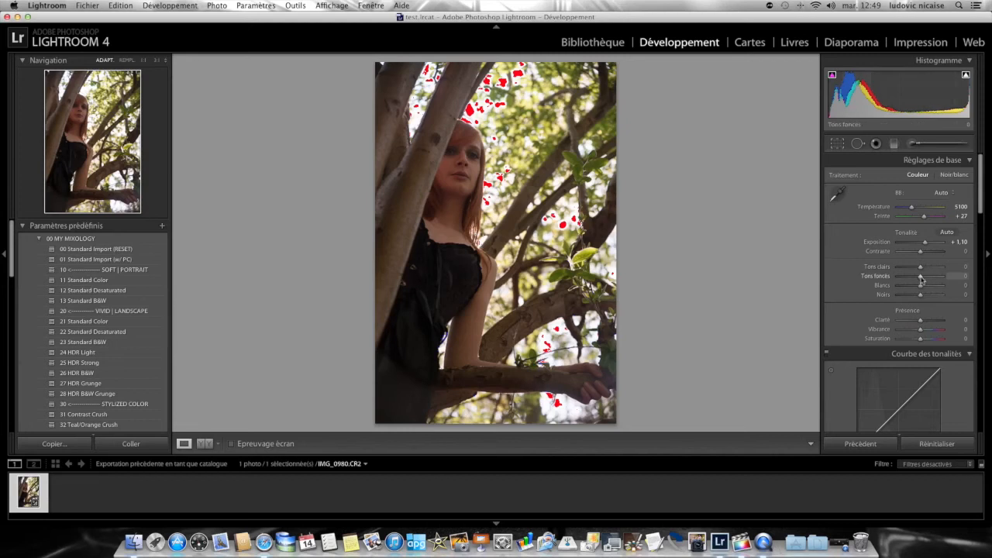
# Set Tons foncés to +44 and Noirs to +22 to recover the dress's shadow detail.
pyautogui.moveTo(922, 280); pyautogui.dragTo(931, 278)
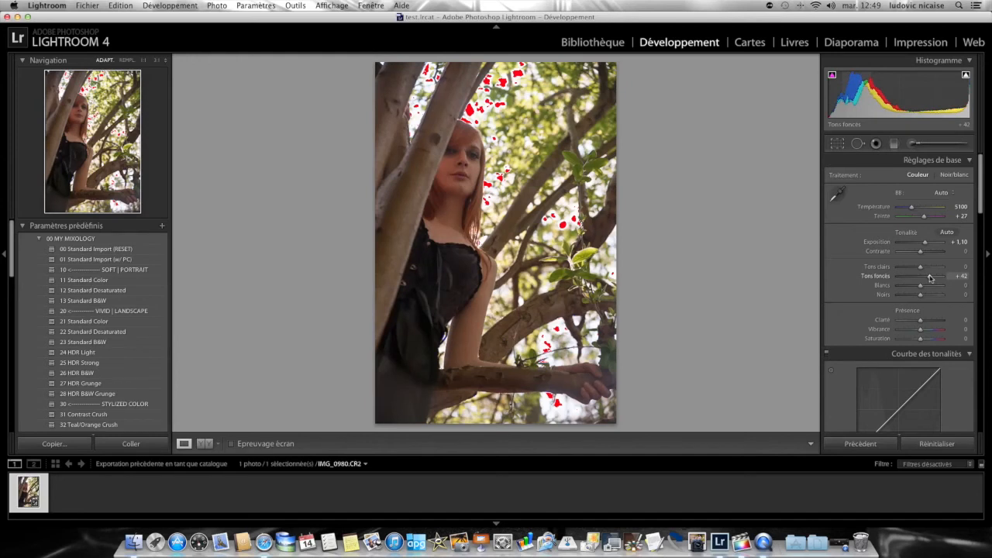
pyautogui.moveTo(930, 278); pyautogui.dragTo(931, 278)
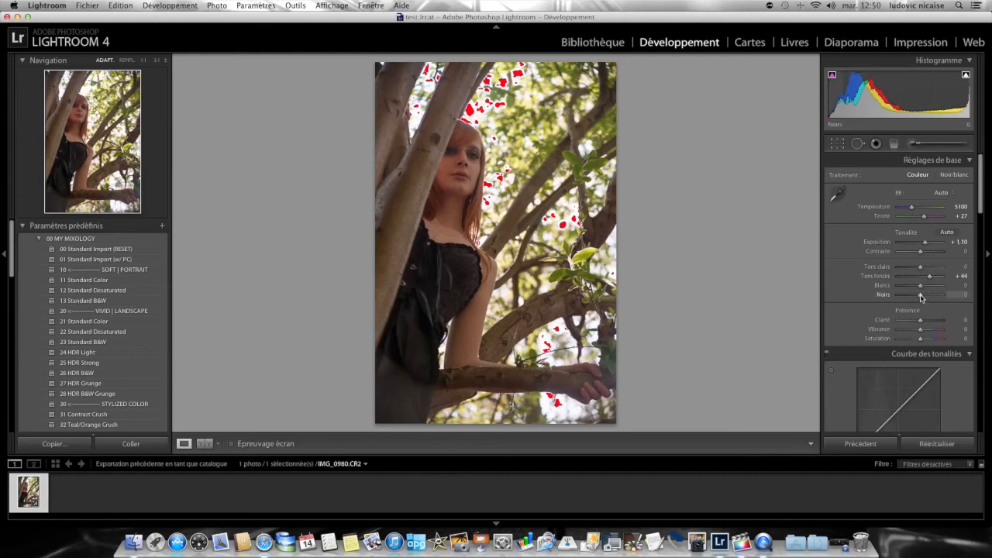
pyautogui.moveTo(921, 298); pyautogui.dragTo(924, 298)
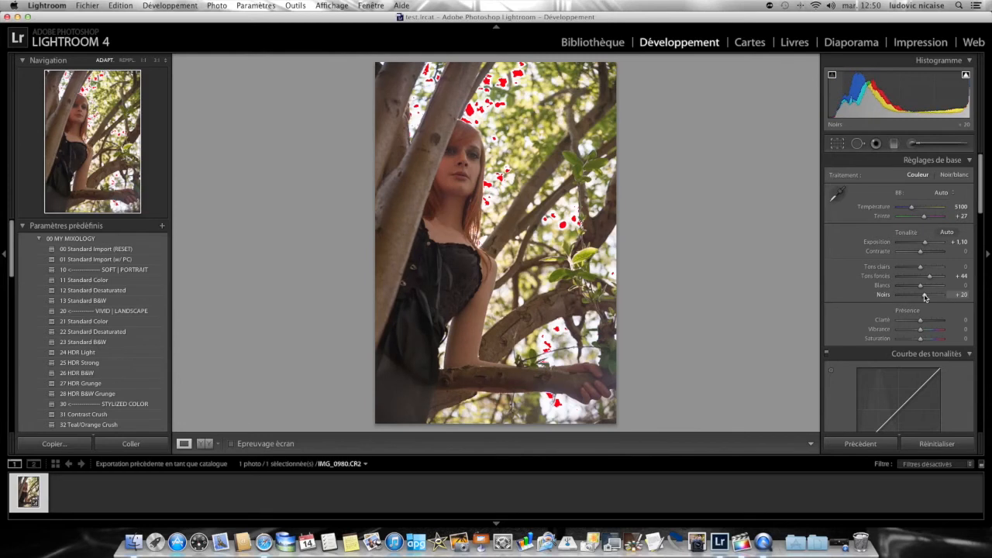
pyautogui.moveTo(924, 297); pyautogui.dragTo(925, 298)
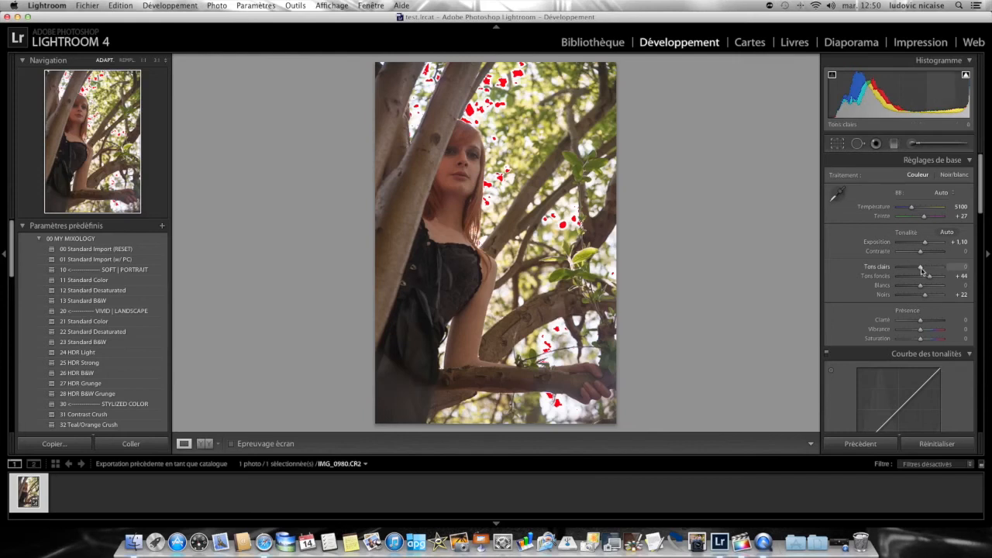
# Lower Tons clairs to recover the clipped highlights in the foliage background.
pyautogui.moveTo(922, 269); pyautogui.dragTo(919, 269)
pyautogui.moveTo(919, 269); pyautogui.dragTo(909, 273)
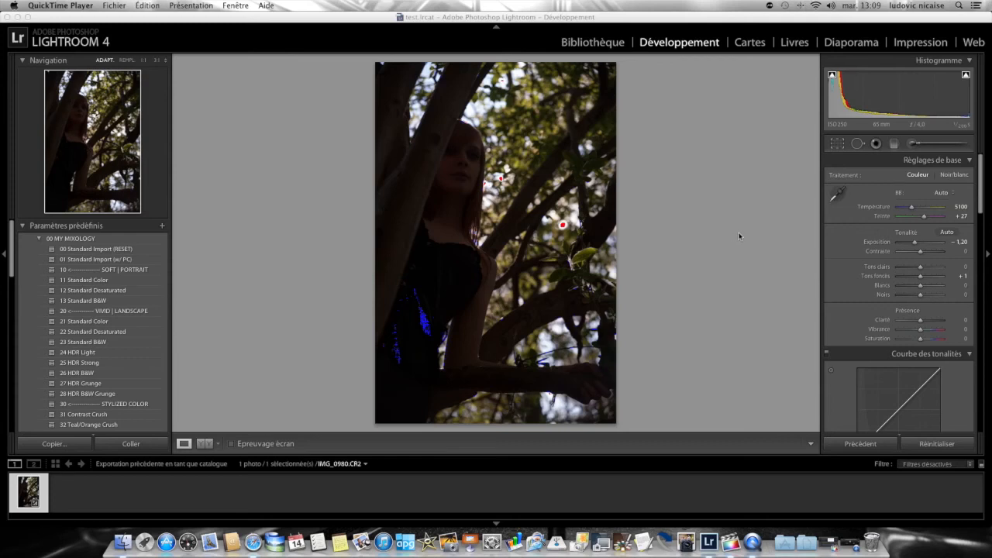
# Set Exposition to +1,15 and Tons foncés to +30, checking the shadows with the clipping preview.
pyautogui.click(915, 245)
pyautogui.moveTo(915, 245); pyautogui.dragTo(925, 246)
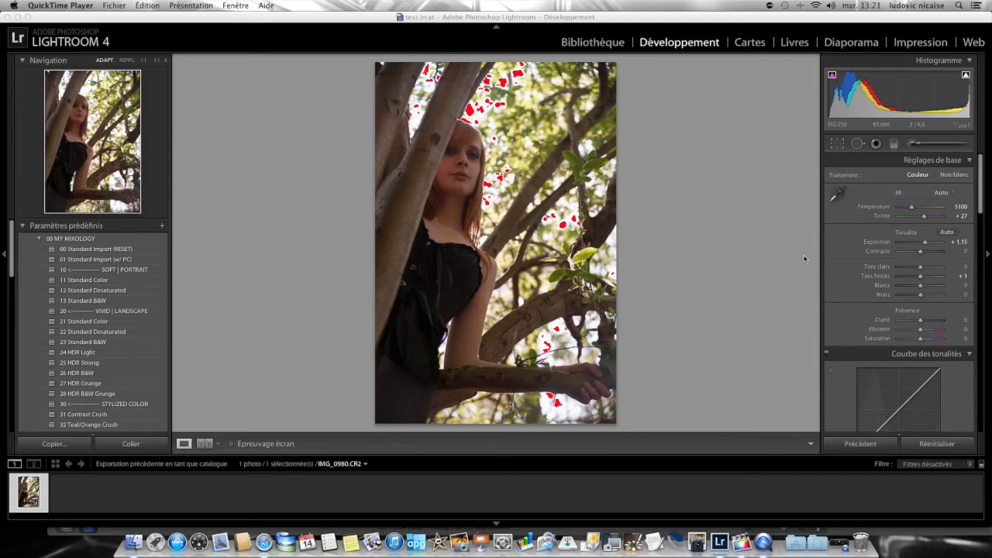
pyautogui.click(921, 281)
pyautogui.moveTo(921, 282); pyautogui.dragTo(921, 280)
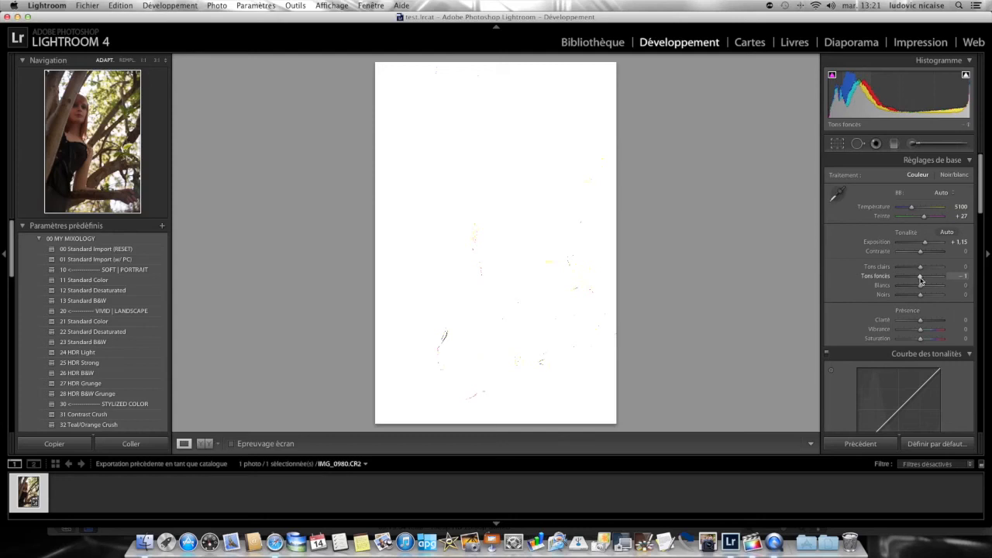
pyautogui.moveTo(921, 281); pyautogui.dragTo(927, 282)
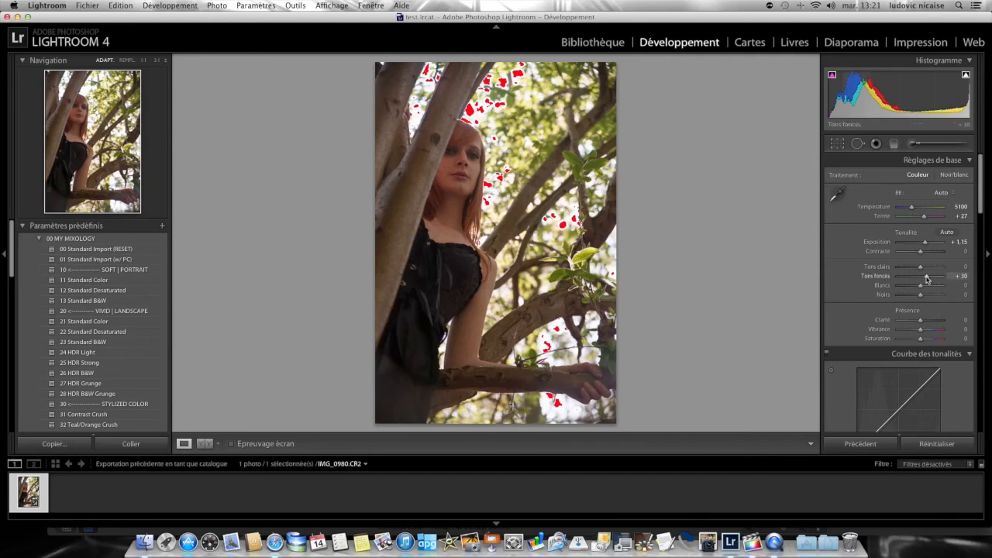
pyautogui.press('alt')
pyautogui.keyDown('alt'); pyautogui.click(928, 277); pyautogui.keyUp('alt')
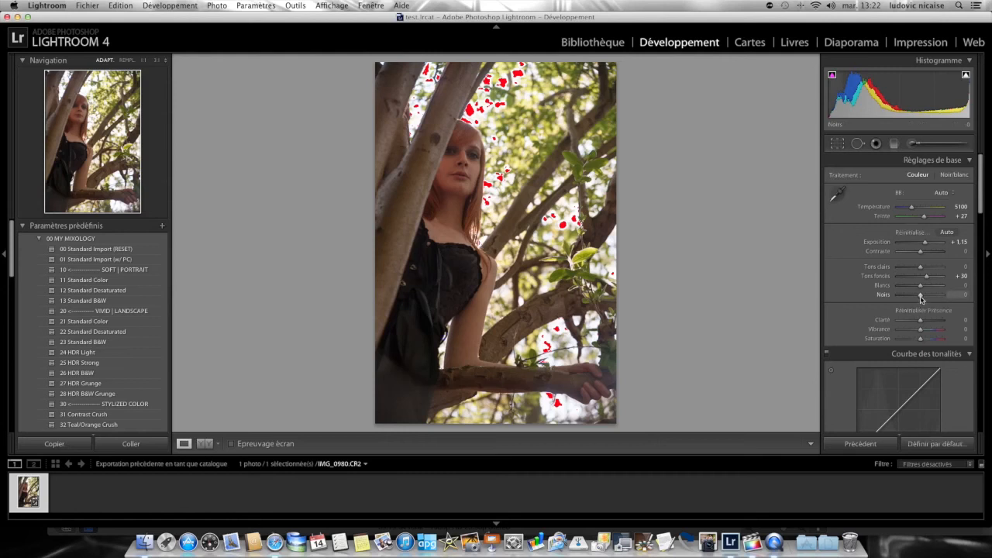
# Set Noirs to +37, checking the blacks with the clipping preview.
pyautogui.keyDown('alt'); pyautogui.click(920, 296); pyautogui.keyUp('alt')
pyautogui.moveTo(921, 298); pyautogui.dragTo(927, 302)
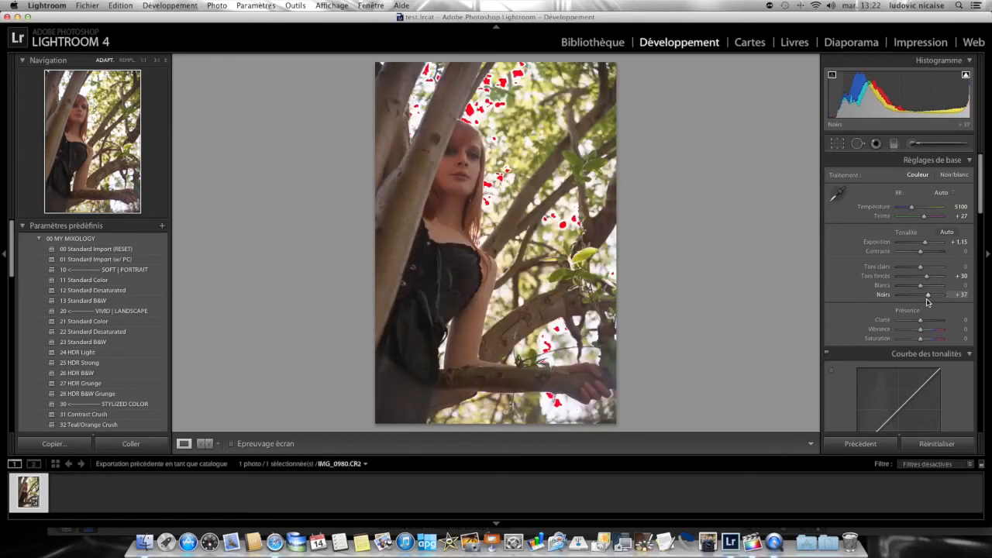
pyautogui.keyDown('alt'); pyautogui.click(928, 300); pyautogui.keyUp('alt')
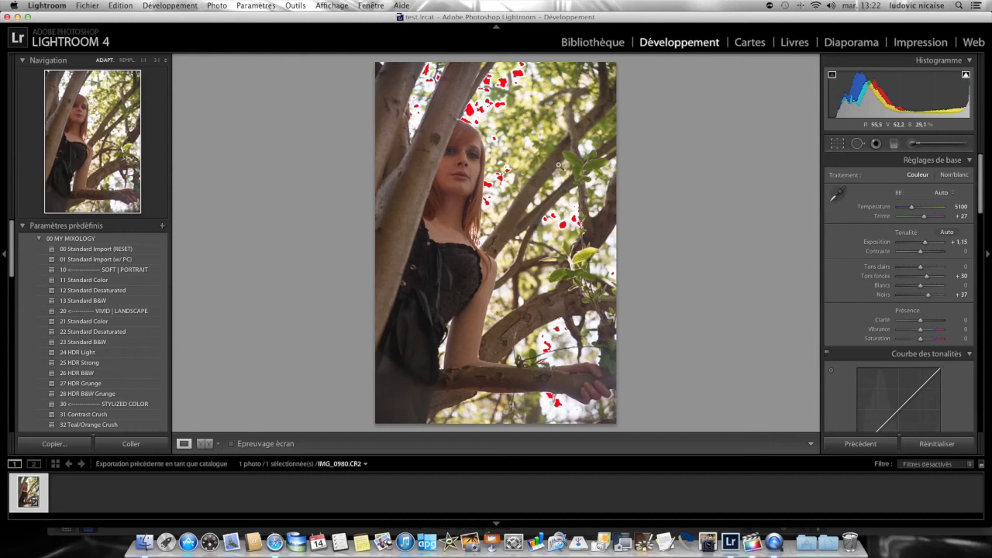
# Preview the clipped highlights and set Tons clairs to −59 to recover them.
pyautogui.press('alt')
pyautogui.keyDown('alt'); pyautogui.click(921, 268); pyautogui.keyUp('alt')
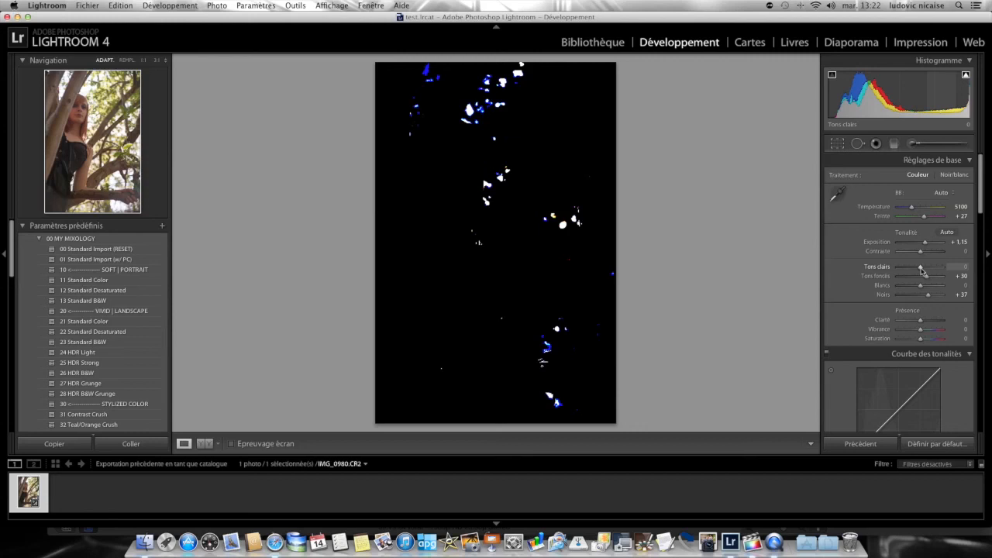
pyautogui.moveTo(921, 268); pyautogui.dragTo(907, 272)
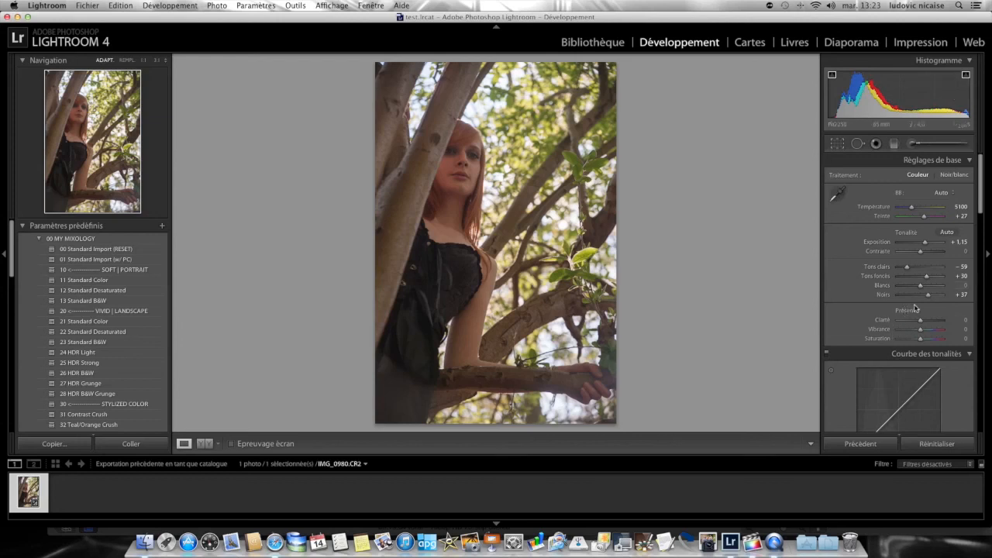
# Check the clipping previews for Tons clairs, Blancs and Noirs.
pyautogui.keyDown('alt'); pyautogui.click(907, 267); pyautogui.keyUp('alt')
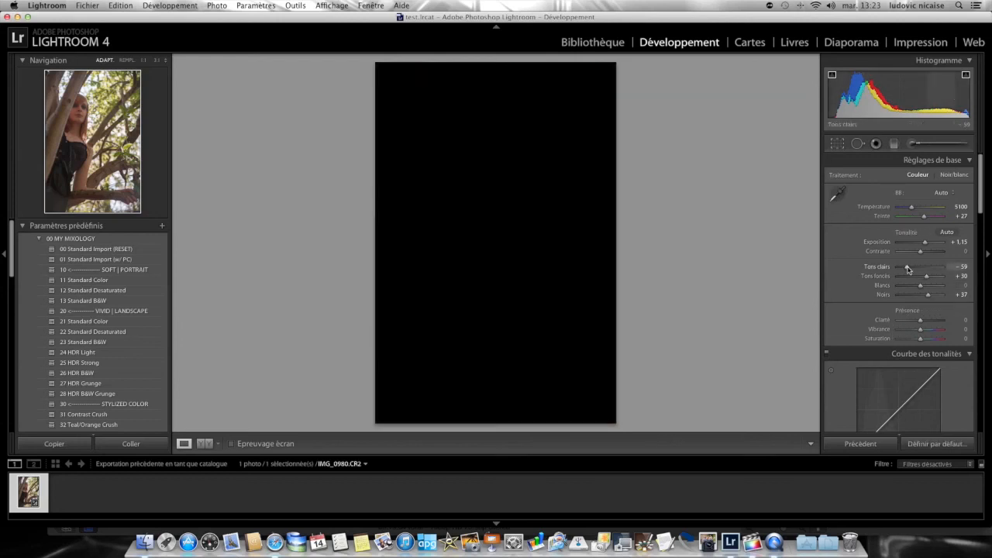
pyautogui.keyDown('alt'); pyautogui.click(920, 286); pyautogui.keyUp('alt')
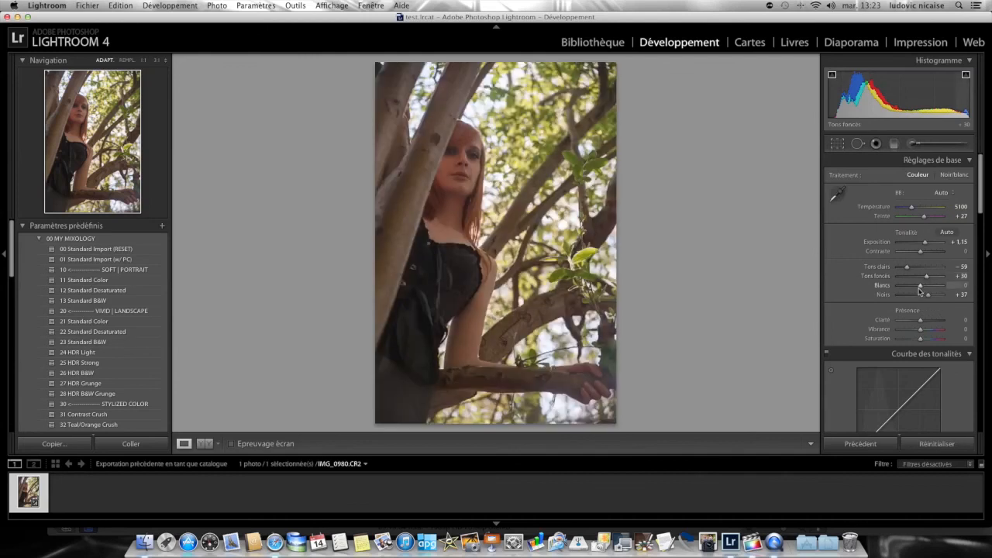
pyautogui.keyDown('alt'); pyautogui.click(920, 287); pyautogui.keyUp('alt')
pyautogui.keyDown('alt'); pyautogui.click(929, 295); pyautogui.keyUp('alt')
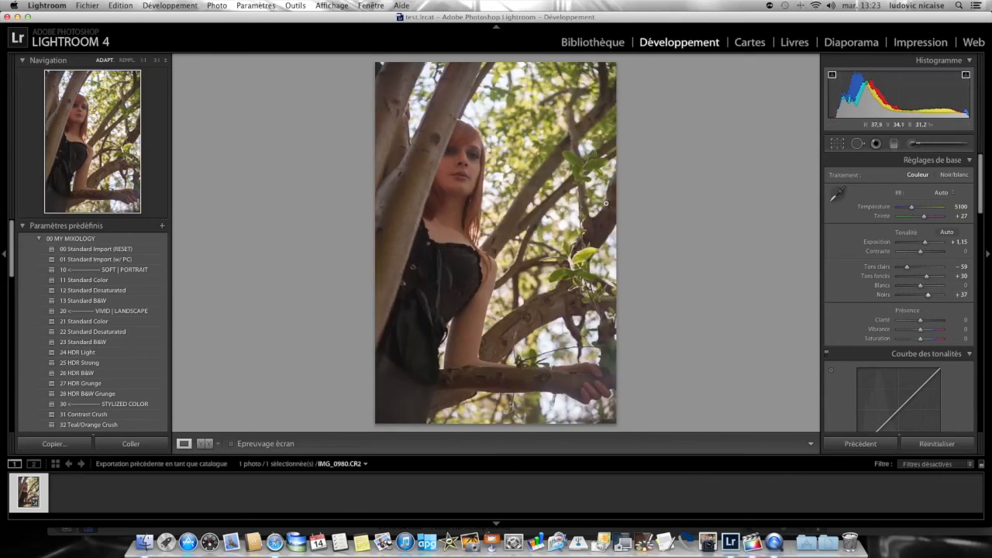